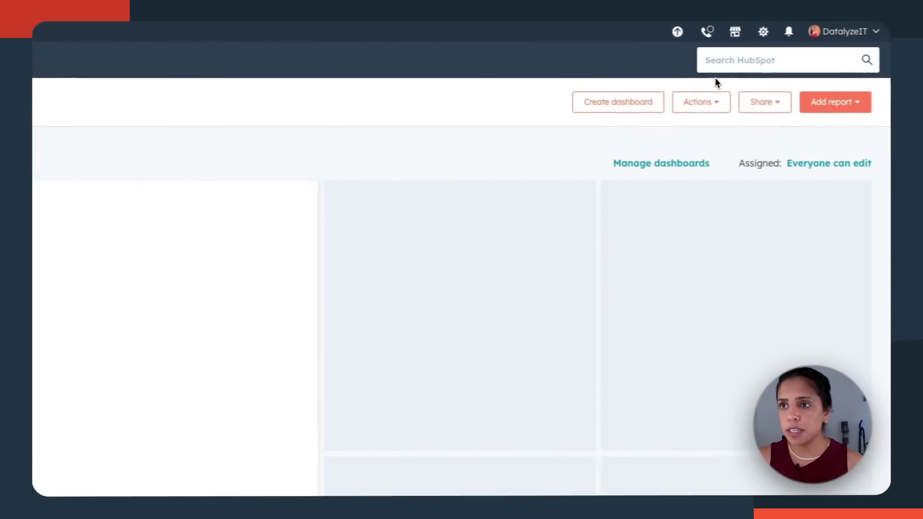
Step: Open account settings at Tracking & Analytics > Tracking Code to show the site embed code
click(750, 35)
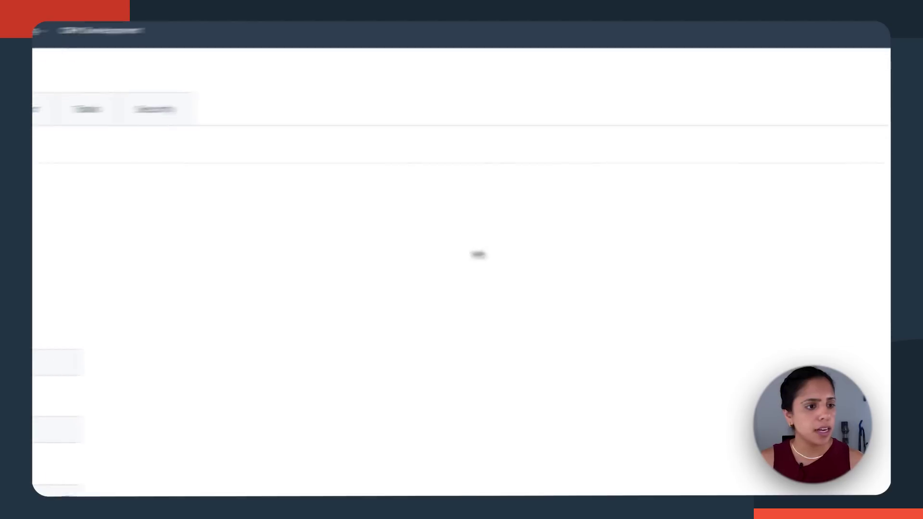
click(101, 312)
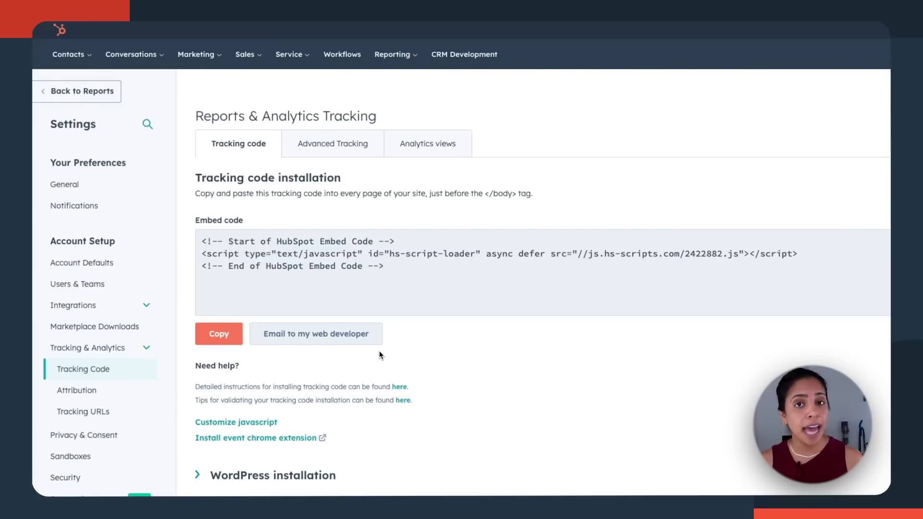
scroll(380, 355, down, 10)
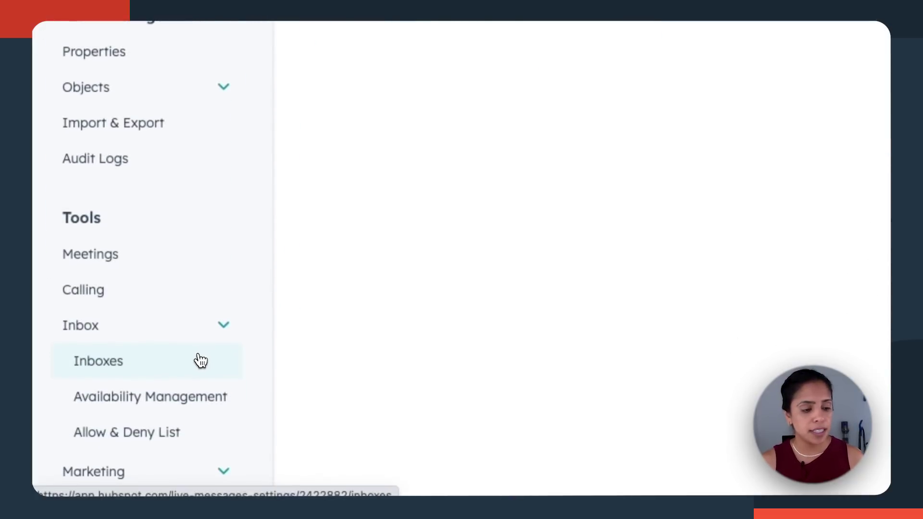
Step: Go to Inboxes settings and use Actions > Create new inbox to view the Sales inbox channels
click(200, 361)
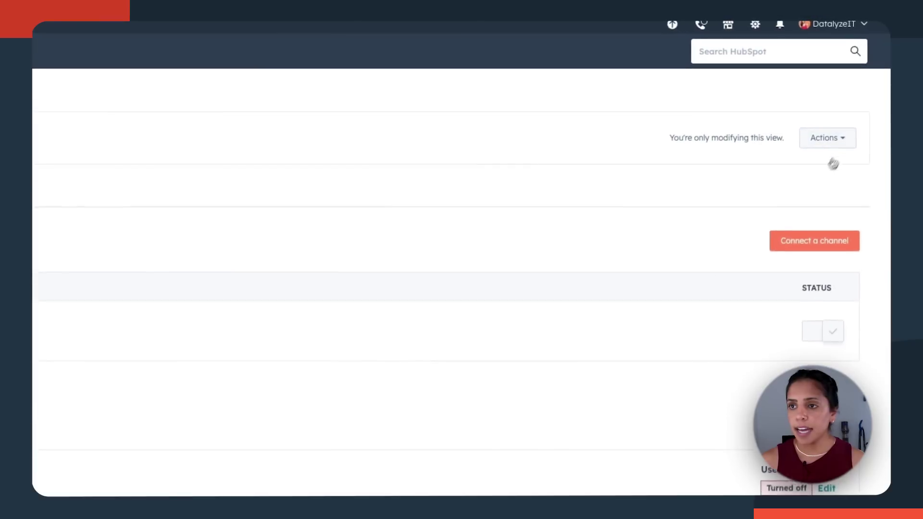
click(837, 142)
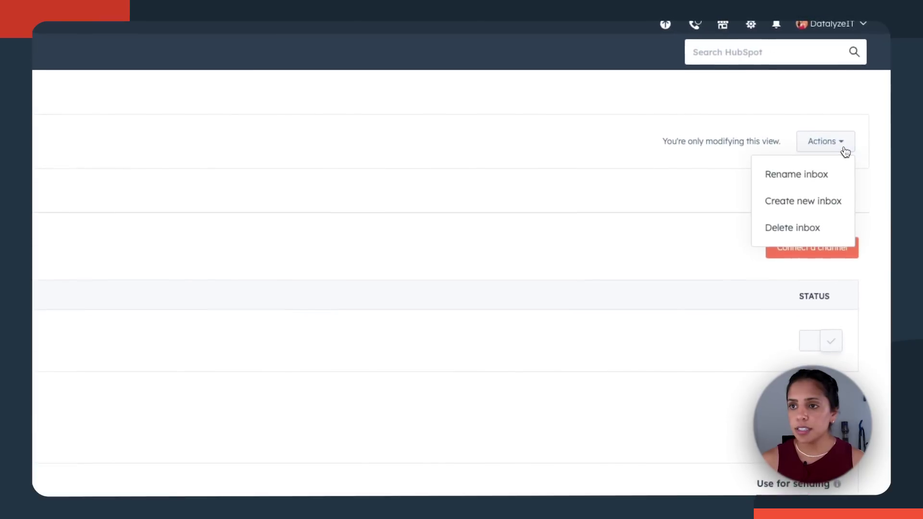
click(842, 212)
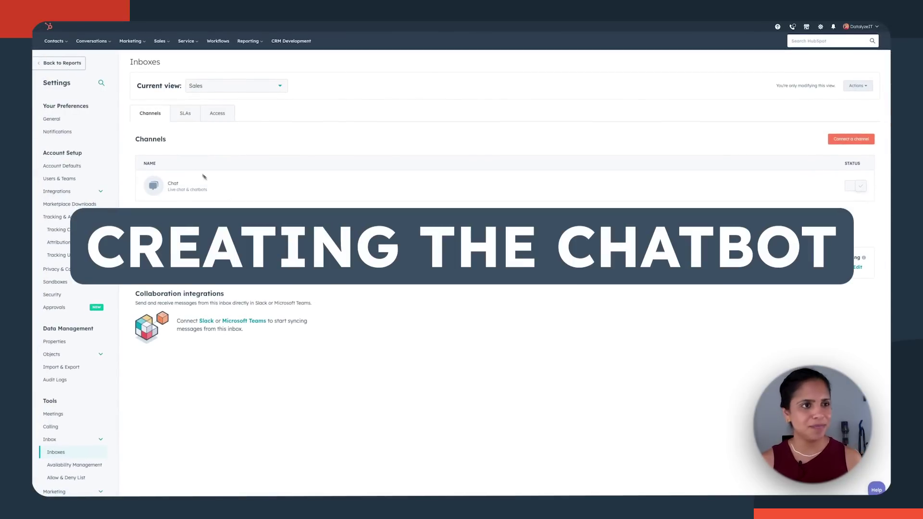
Step: Start a new chatflow from Conversations > Chatflows with Website as the channel
click(96, 42)
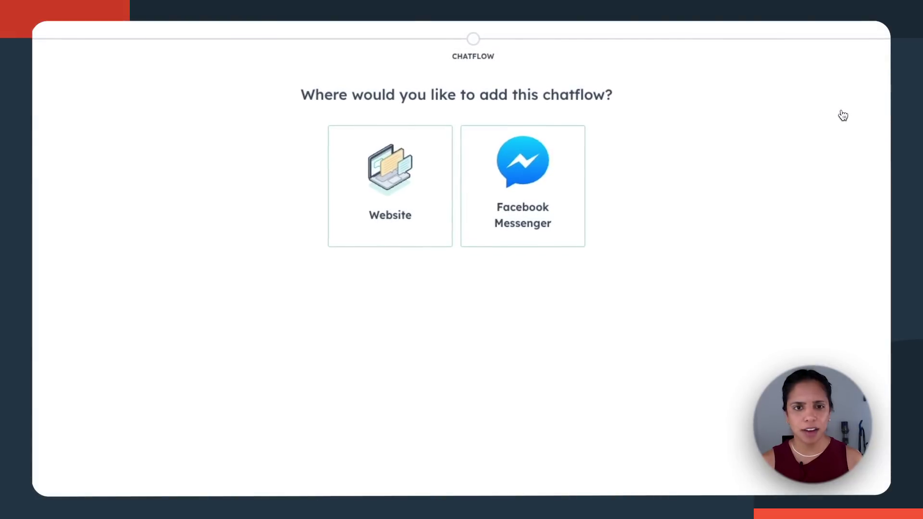
click(430, 208)
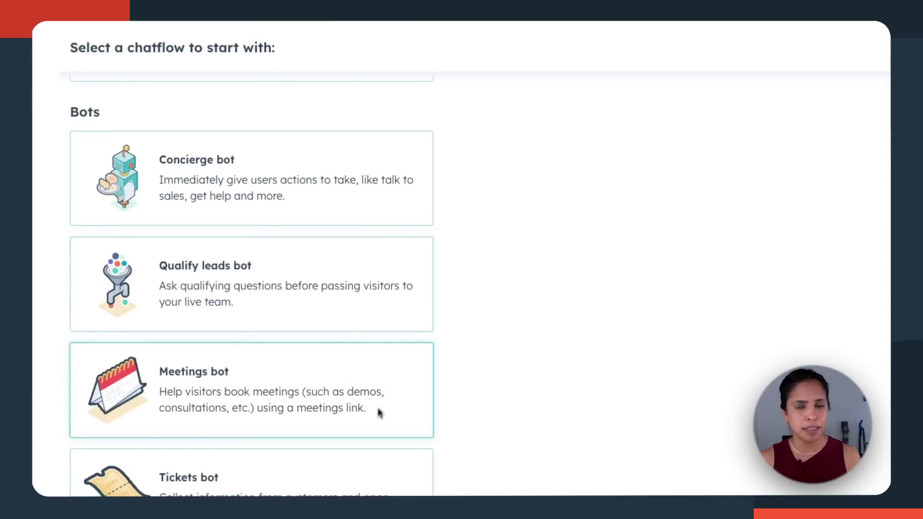
scroll(437, 420, down, 1)
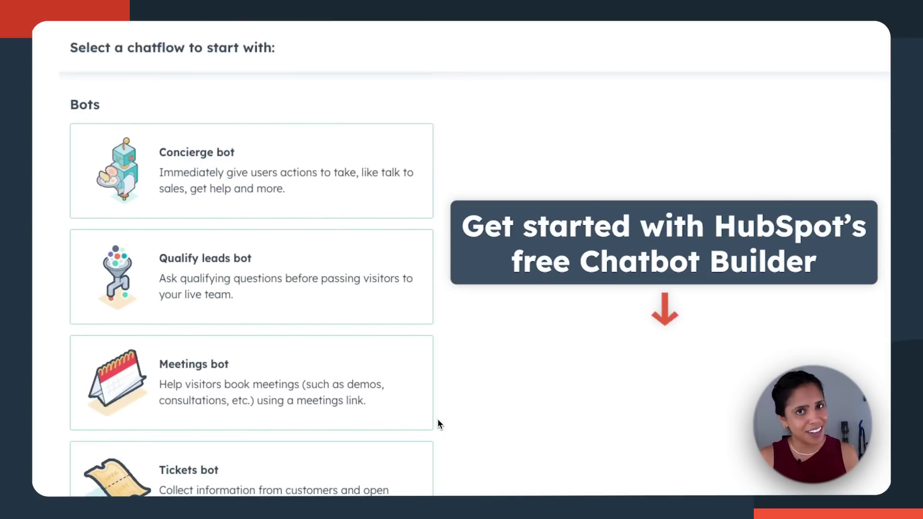
scroll(437, 419, down, 5)
scroll(439, 207, down, 4)
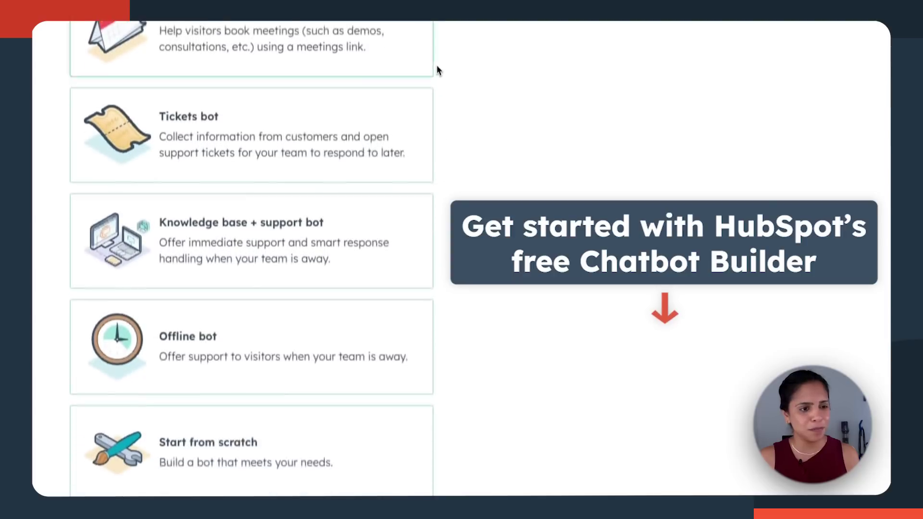
scroll(439, 68, up, 1)
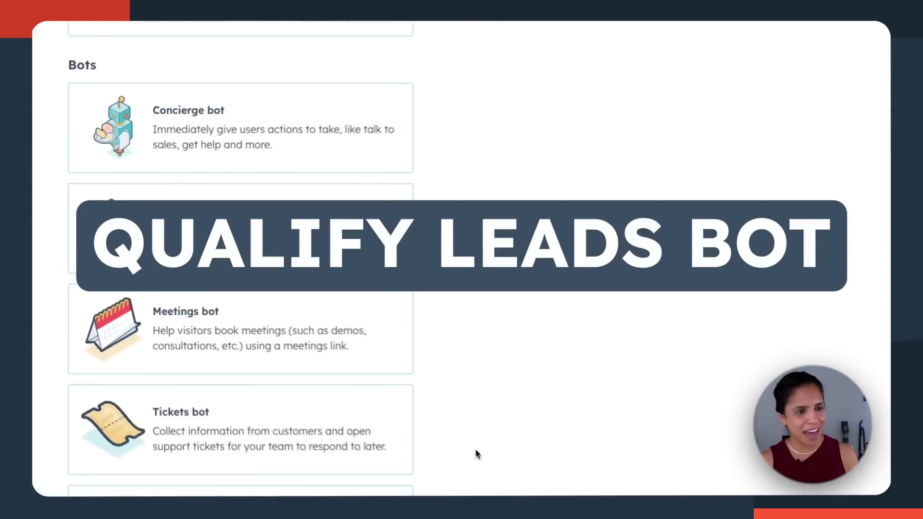
Step: Create a Qualify leads bot chatflow that sends its chats to the Sales inbox
click(183, 227)
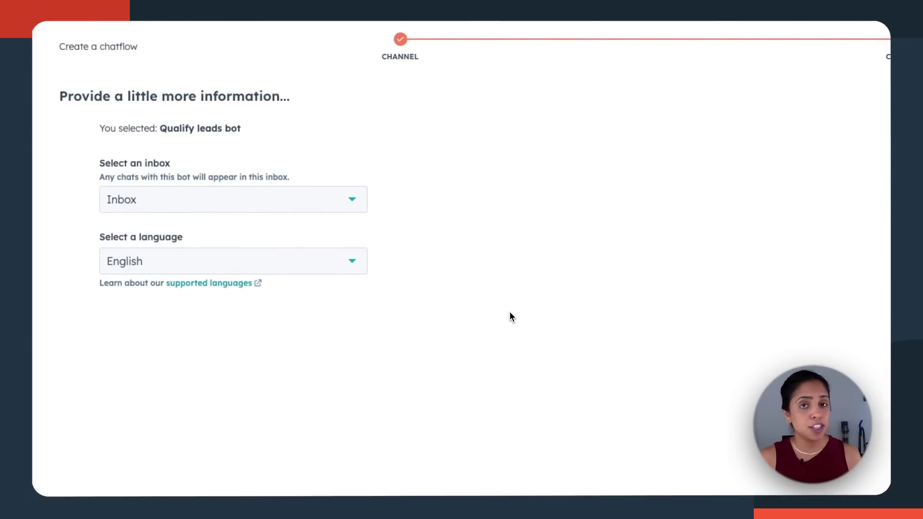
click(319, 200)
click(293, 261)
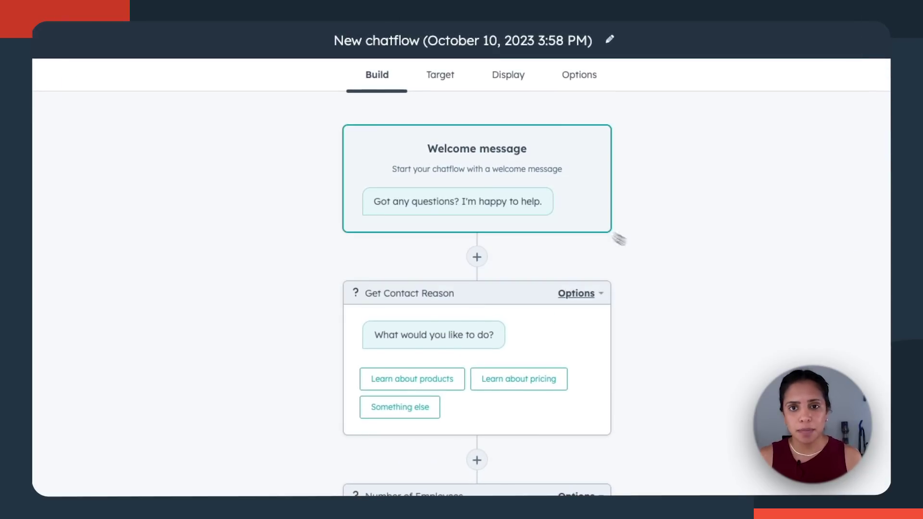
click(574, 217)
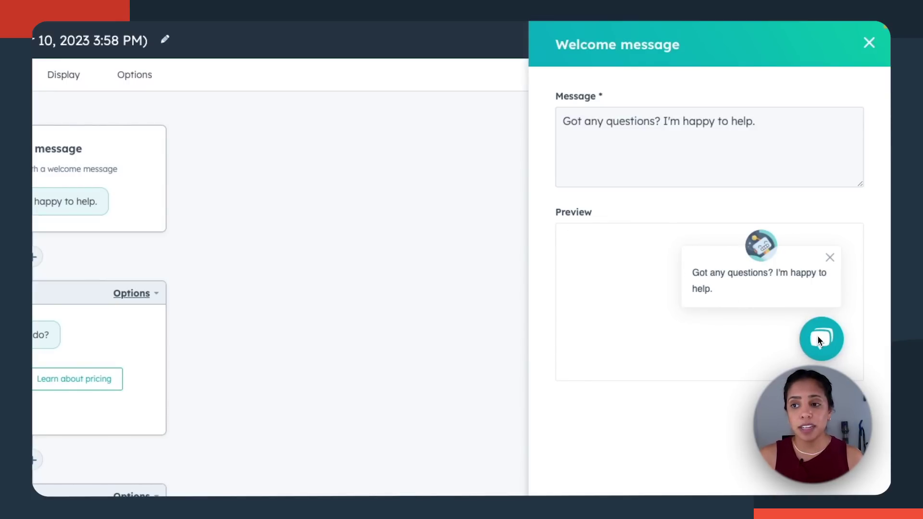
Step: Insert 'Hi!' at the start of the bot's welcome message
double_click(567, 121)
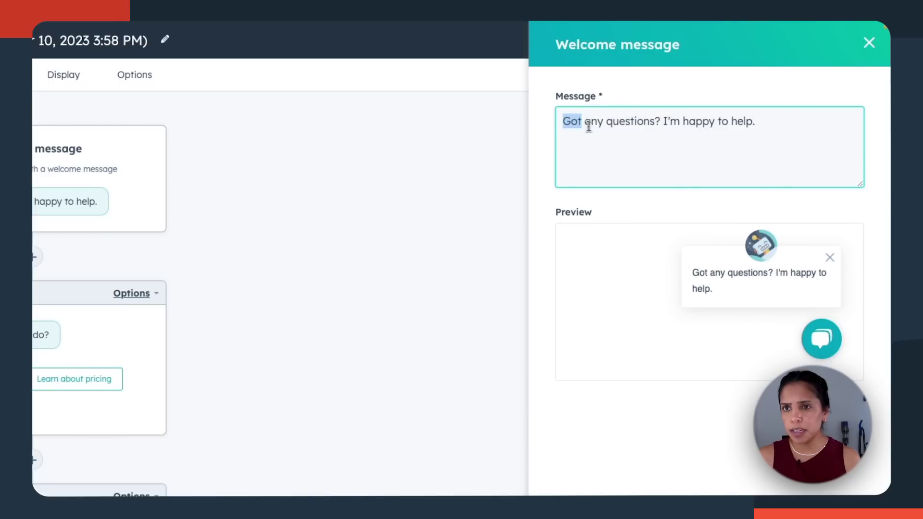
key(Left)
text(Hi!)
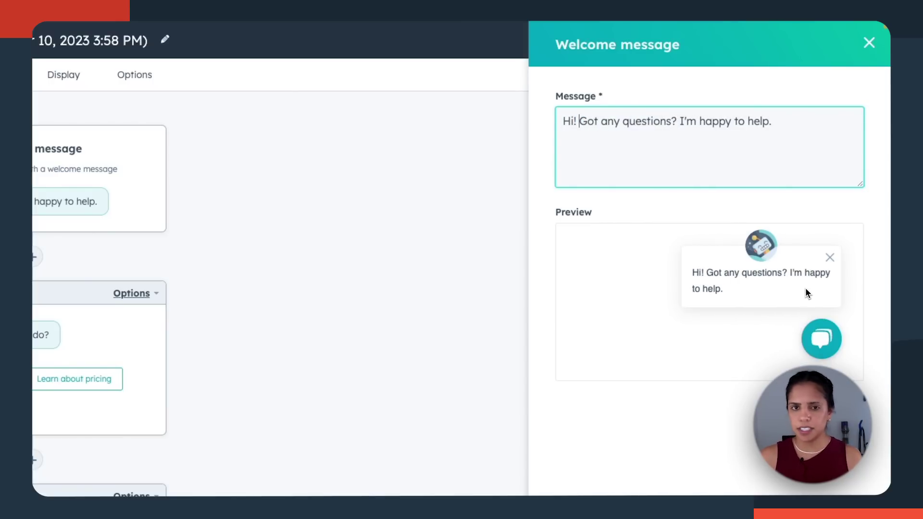
click(100, 337)
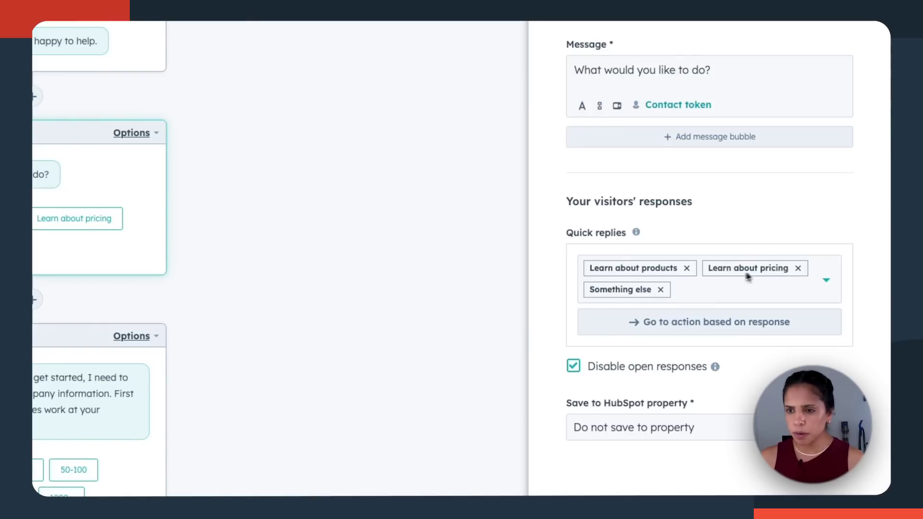
Step: Replace the Something else quick reply with a Learn about Academy reply
click(660, 290)
scroll(664, 227, down, 2)
click(641, 204)
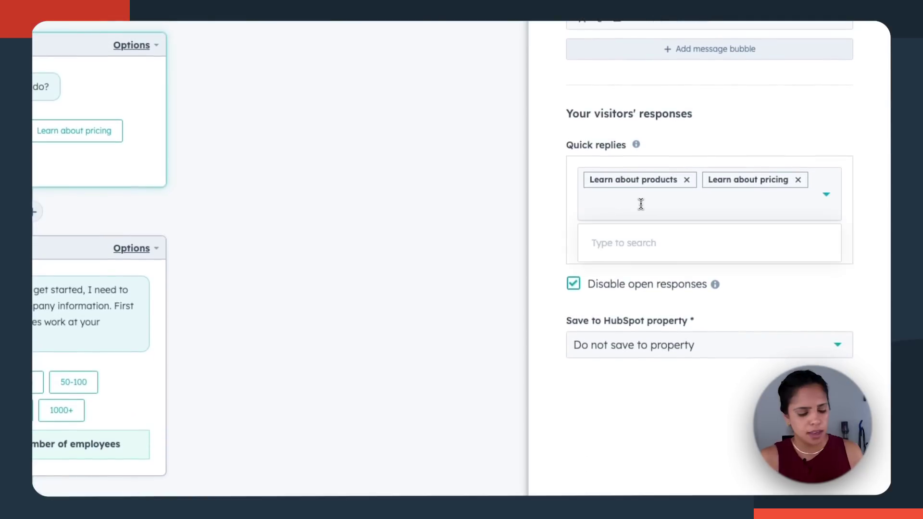
text(Learn about Academy)
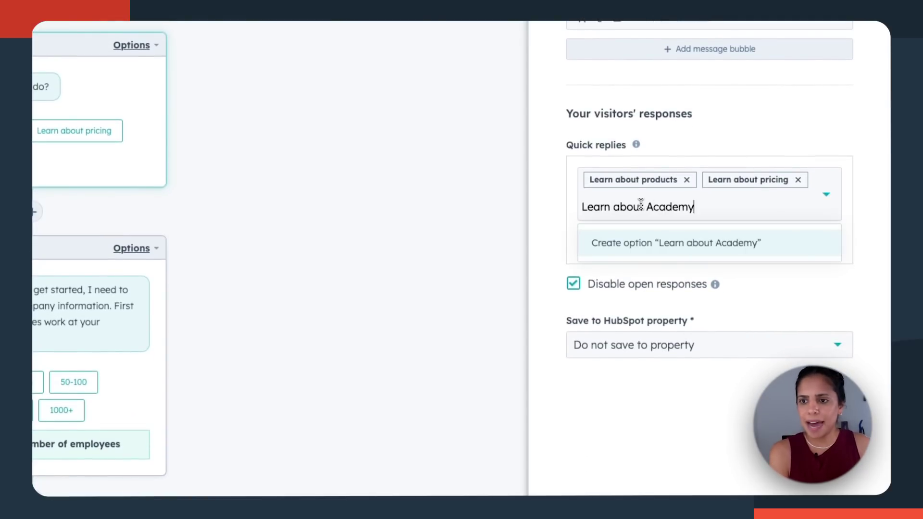
key(Return)
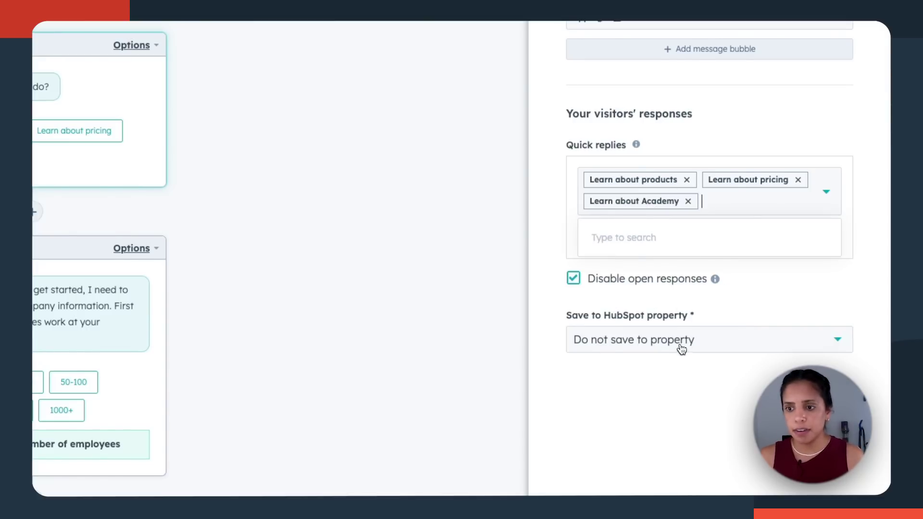
Step: Save the visitor's answer to the Membership notes property
scroll(682, 349, down, 2)
click(671, 282)
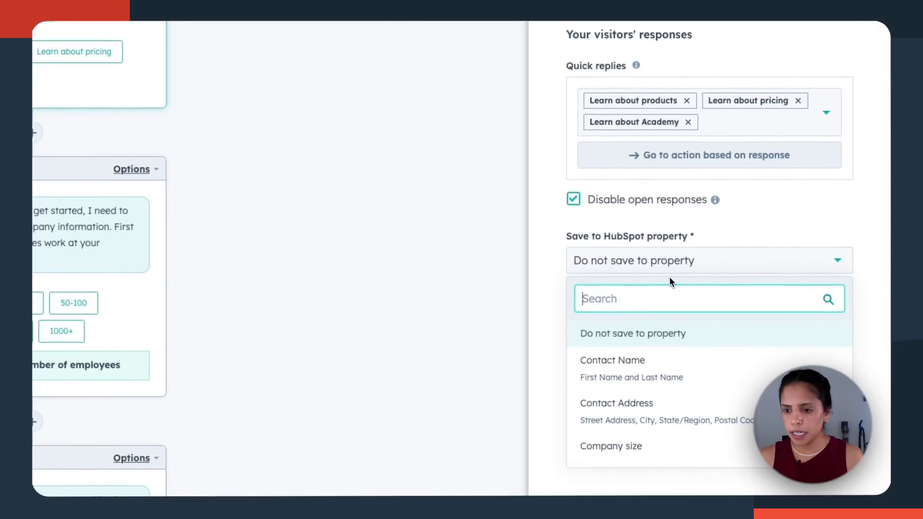
text(memb)
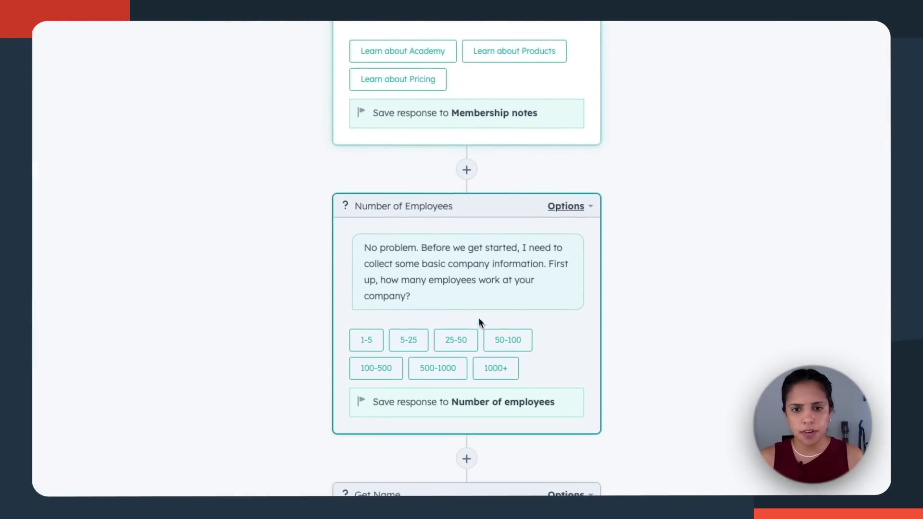
scroll(479, 321, down, 2)
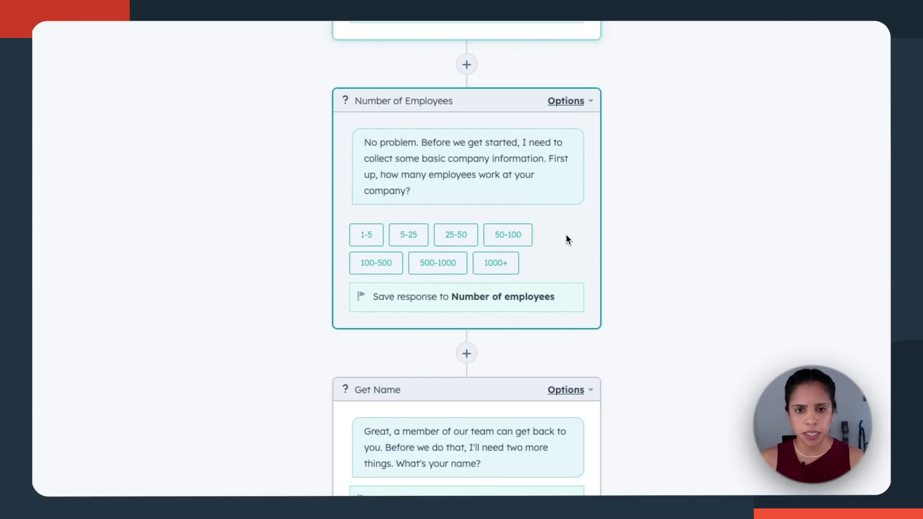
Step: Delete the Number of Employees question from the chatflow
click(570, 105)
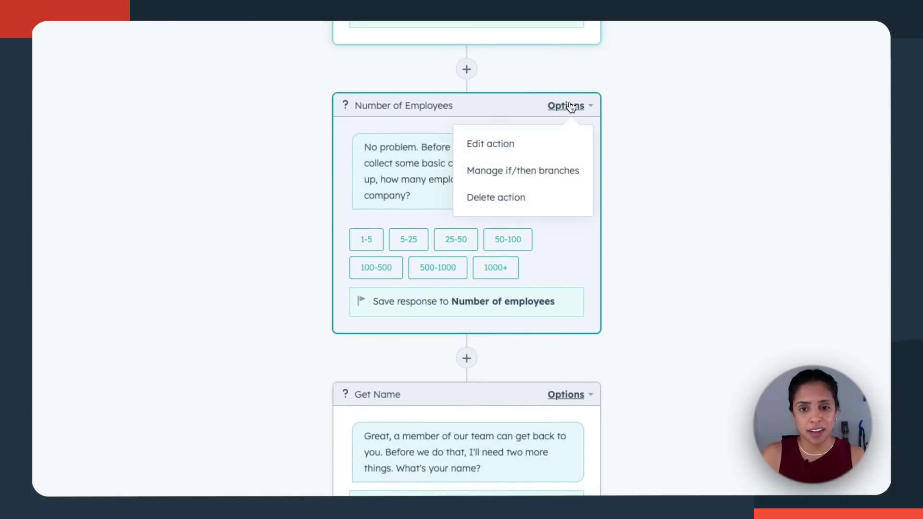
click(545, 198)
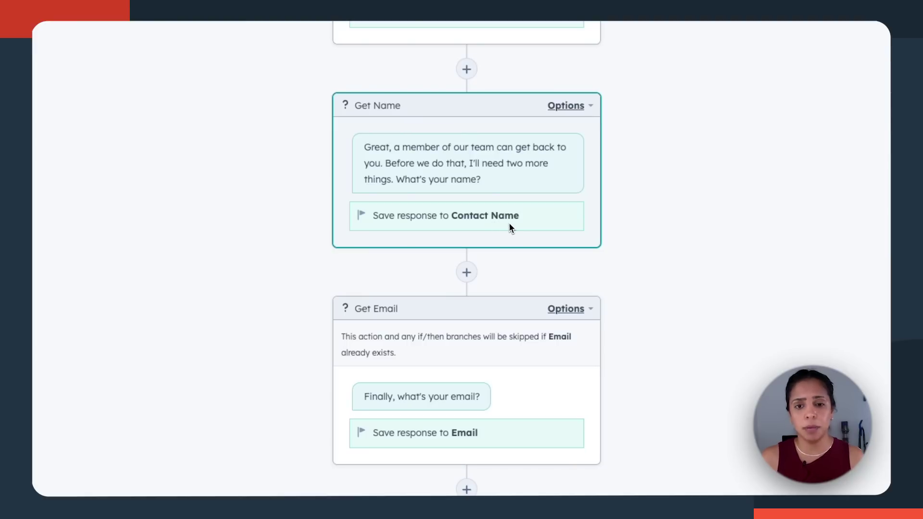
scroll(509, 223, down, 1)
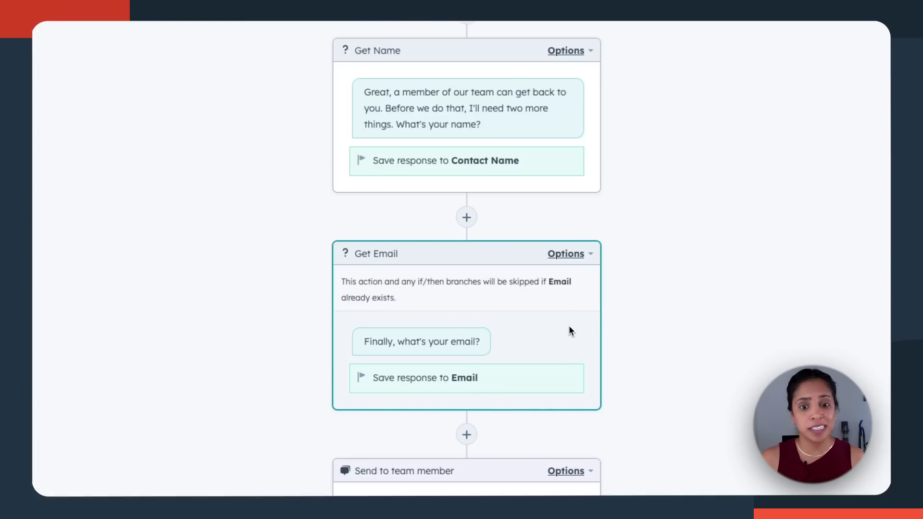
scroll(529, 433, down, 3)
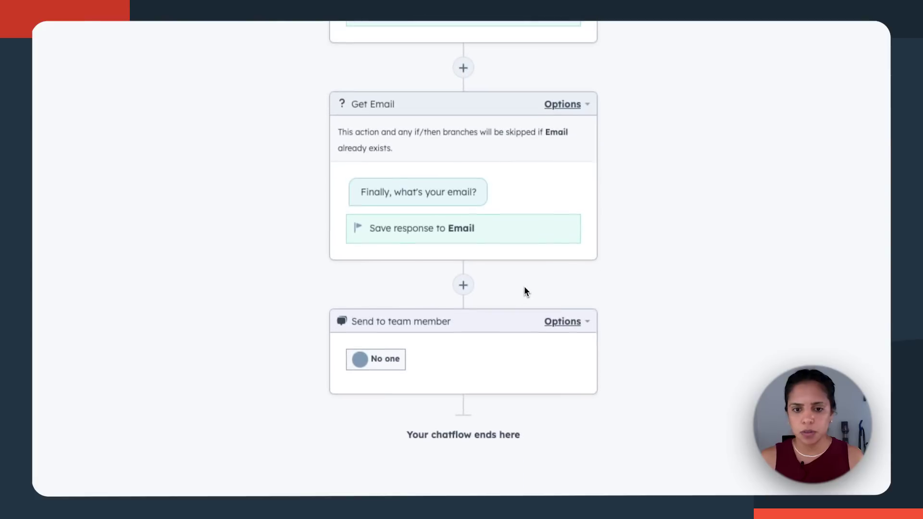
click(565, 316)
Step: Assign the Send to team member step to the Sales Global, Sales East and Sales West teams
click(532, 356)
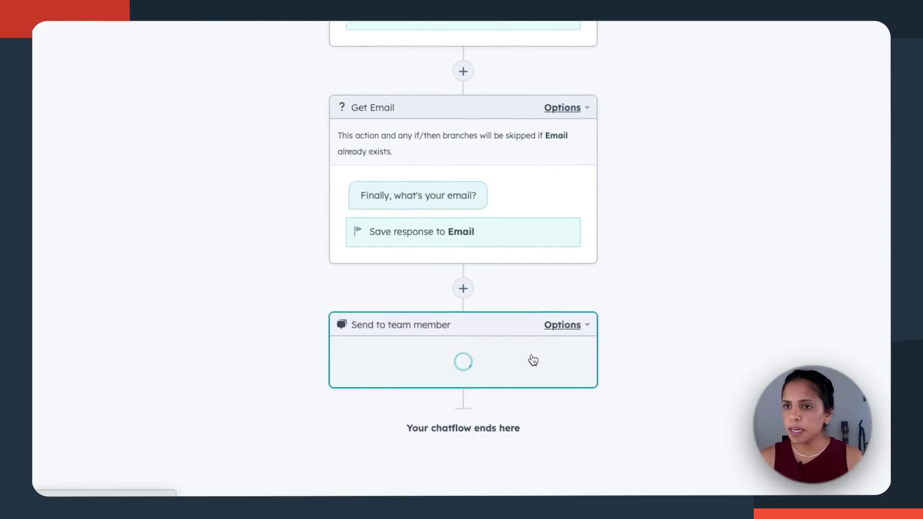
click(688, 201)
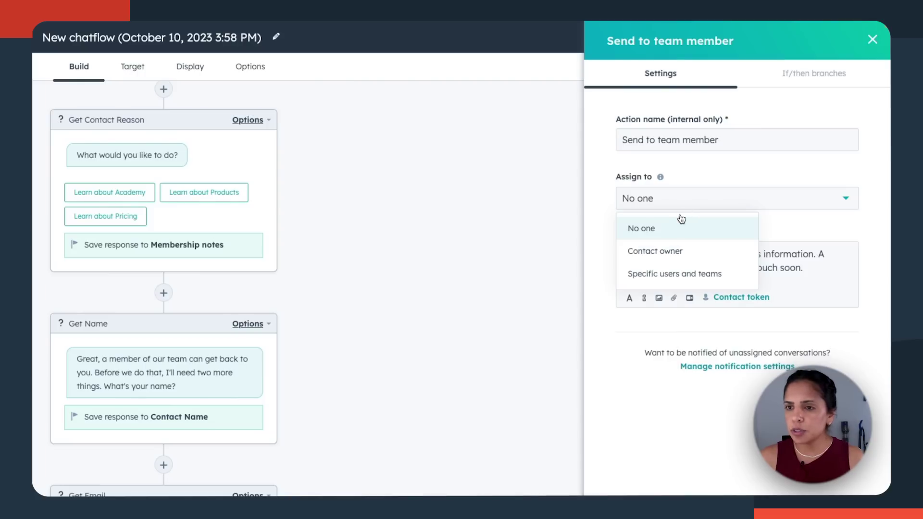
click(678, 273)
click(697, 250)
click(662, 283)
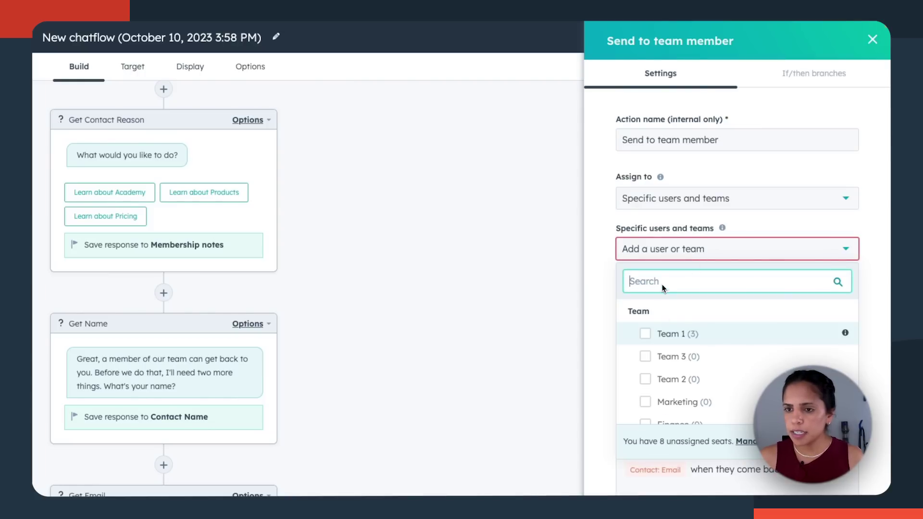
text(global)
click(645, 379)
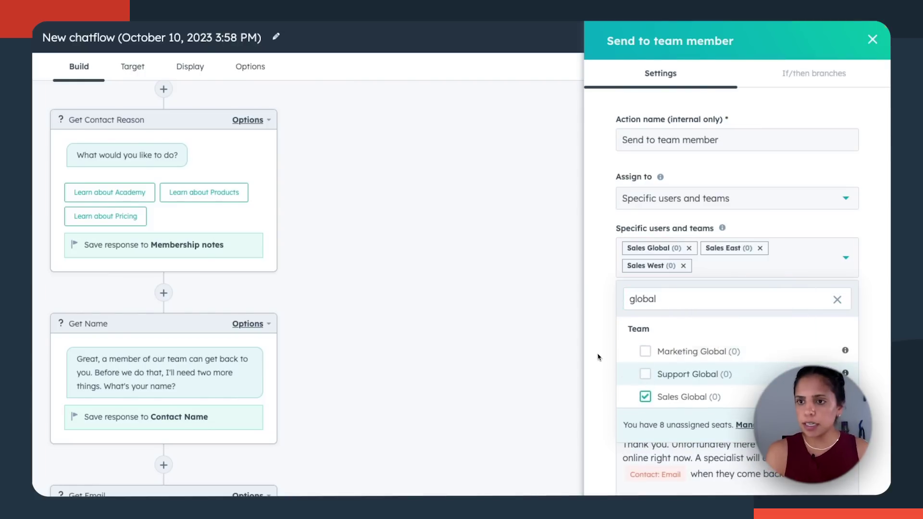
click(621, 308)
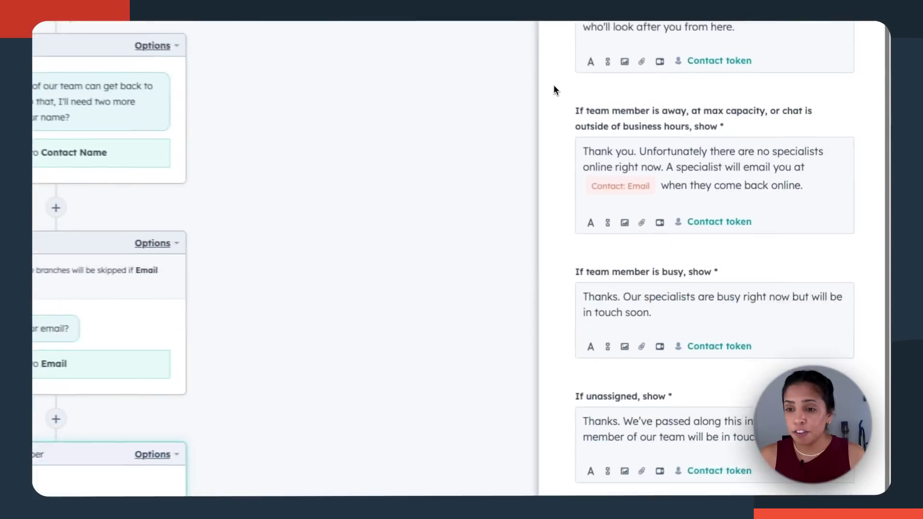
scroll(645, 111, up, 1)
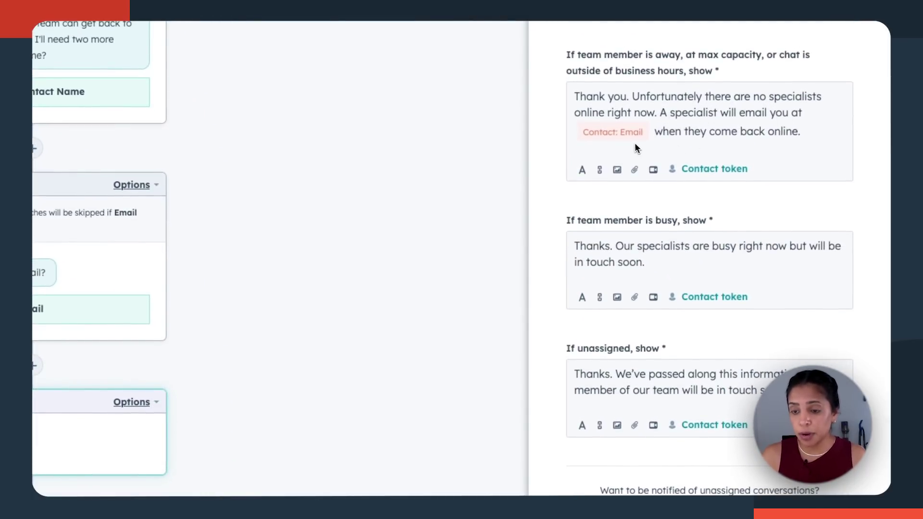
scroll(555, 157, down, 1)
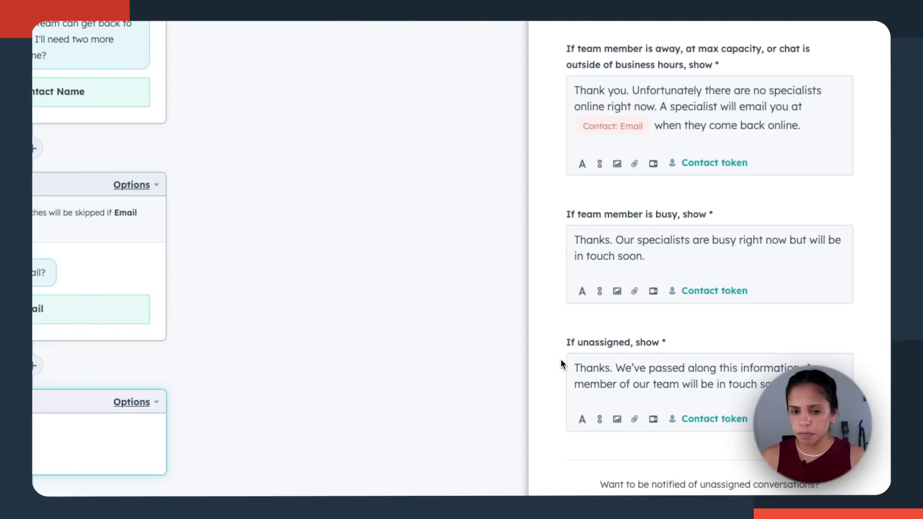
click(711, 487)
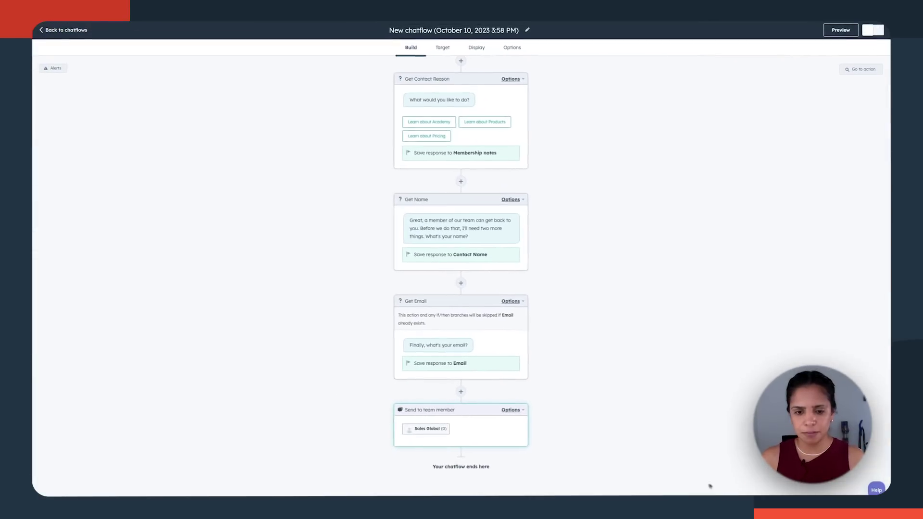
scroll(572, 391, up, 2)
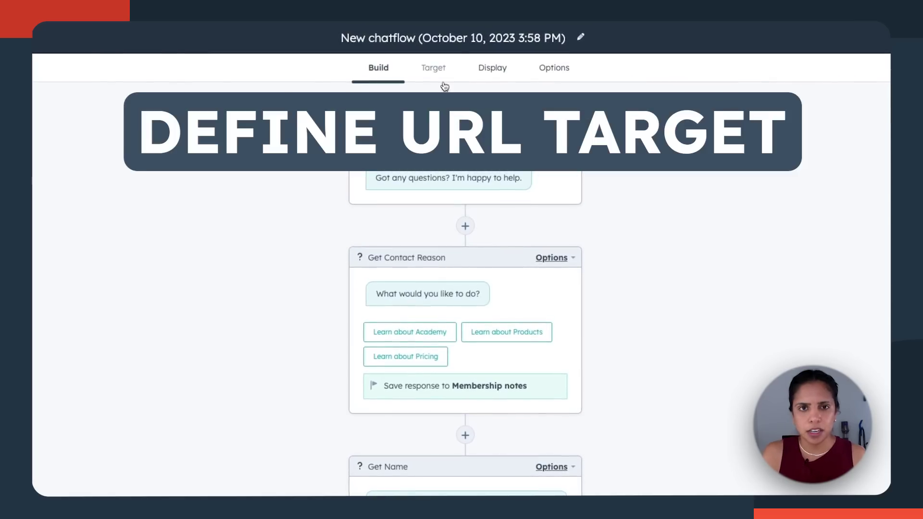
click(442, 80)
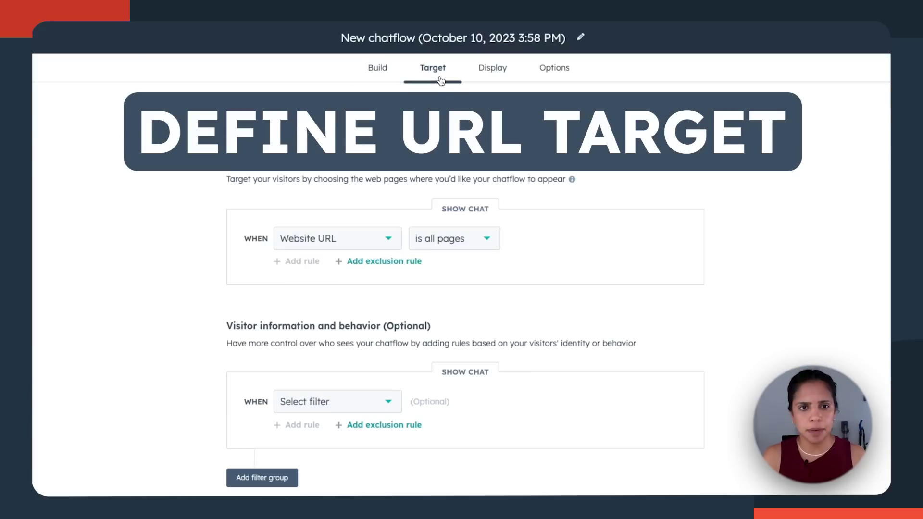
click(432, 242)
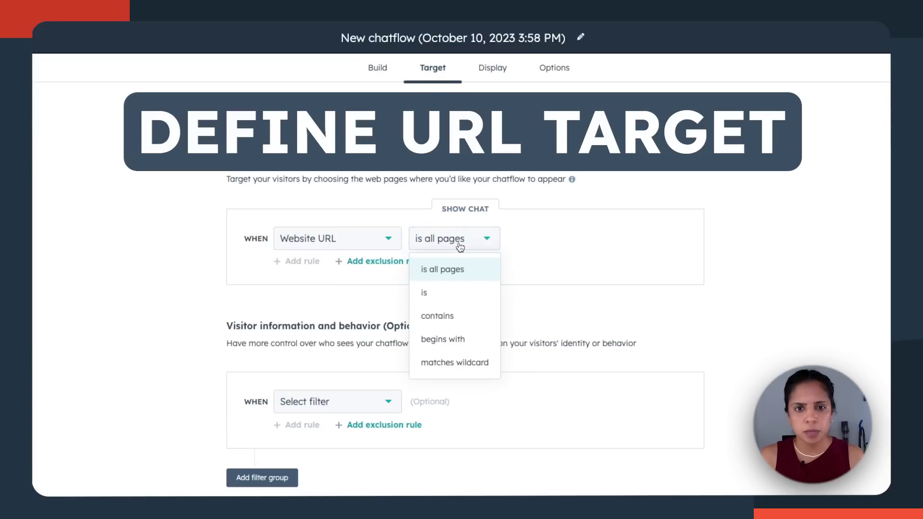
click(452, 298)
click(537, 243)
text(www.)
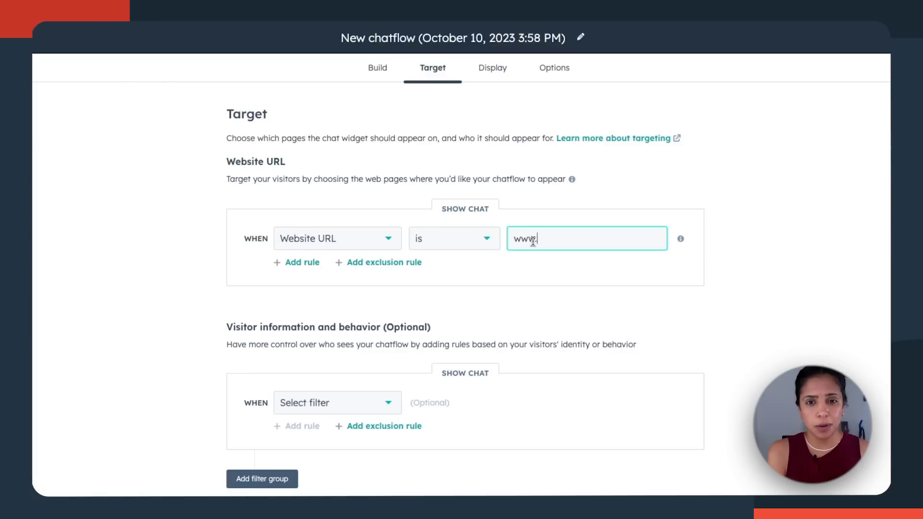
text(hubspot.com/sa)
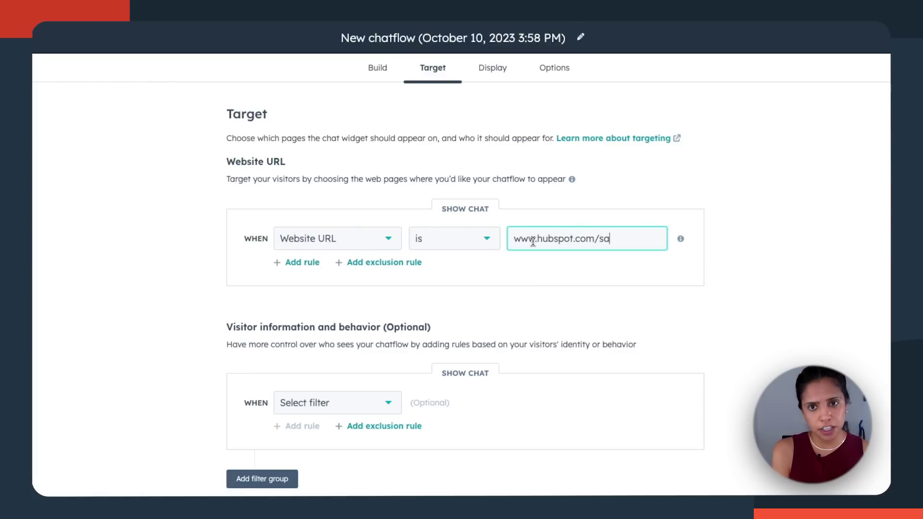
text(les)
click(490, 76)
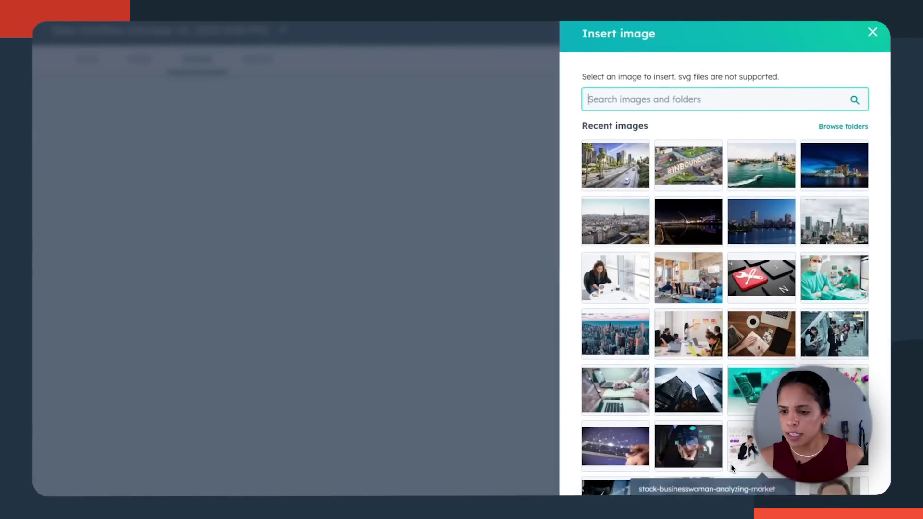
Step: Pop open the desktop welcome message as a prompt after 7 seconds on the page
scroll(721, 384, down, 5)
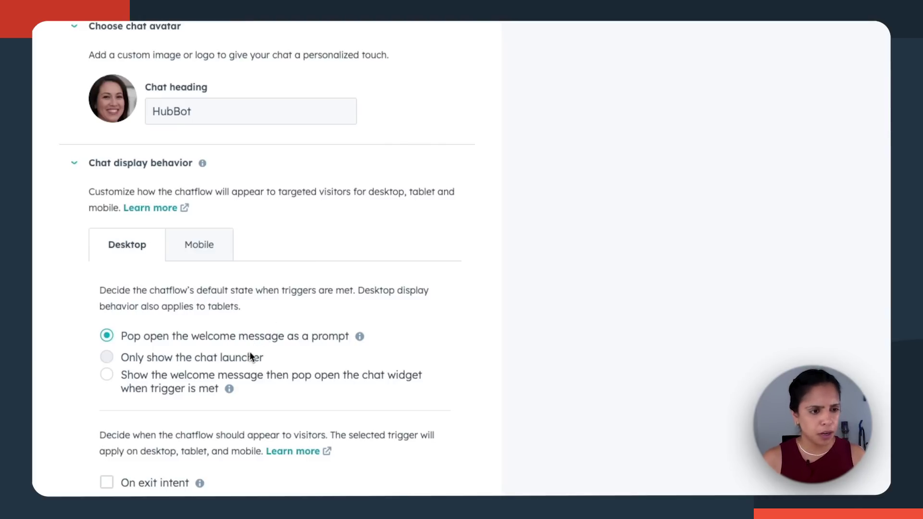
click(107, 358)
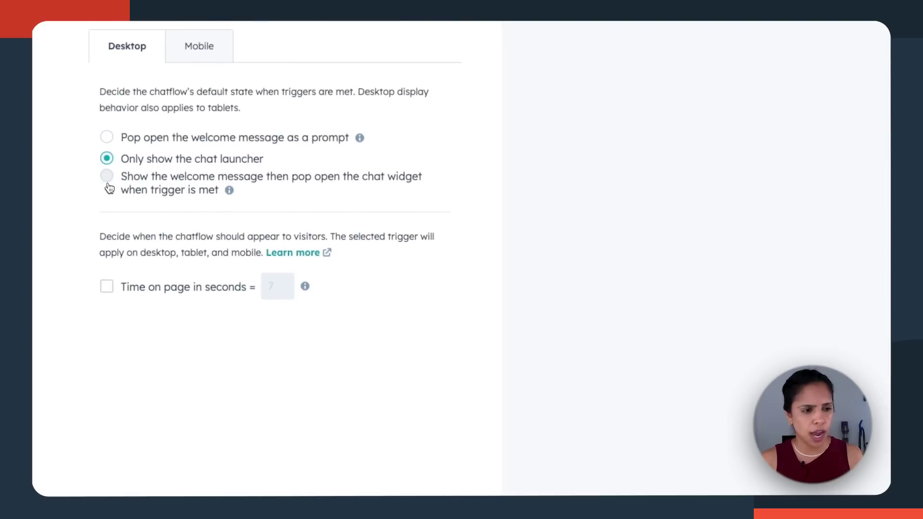
click(107, 183)
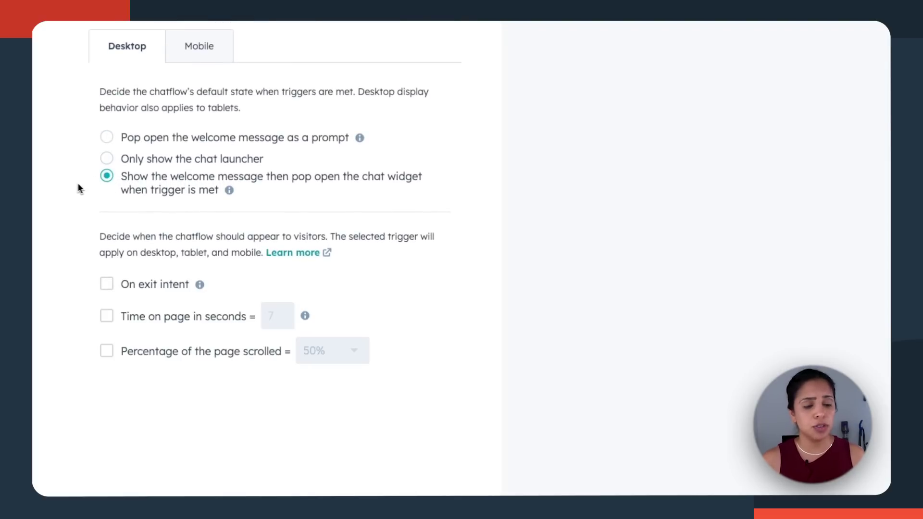
click(107, 160)
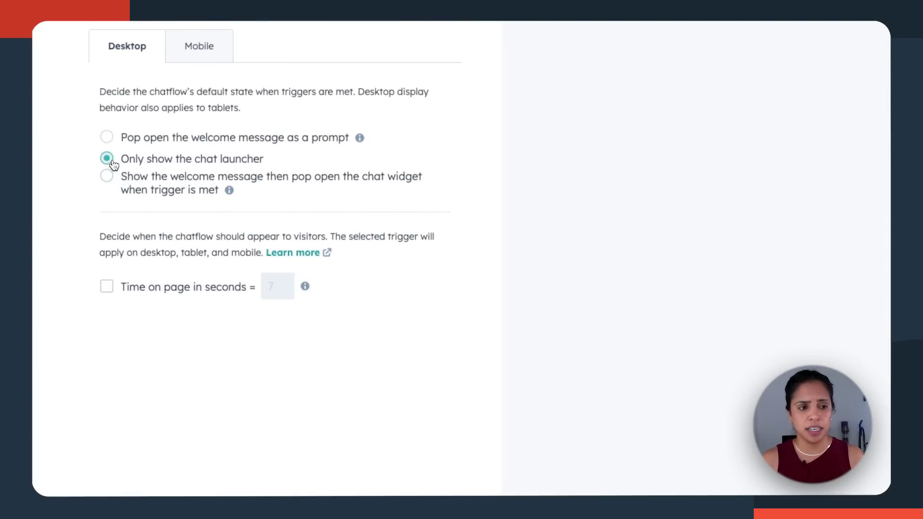
click(115, 145)
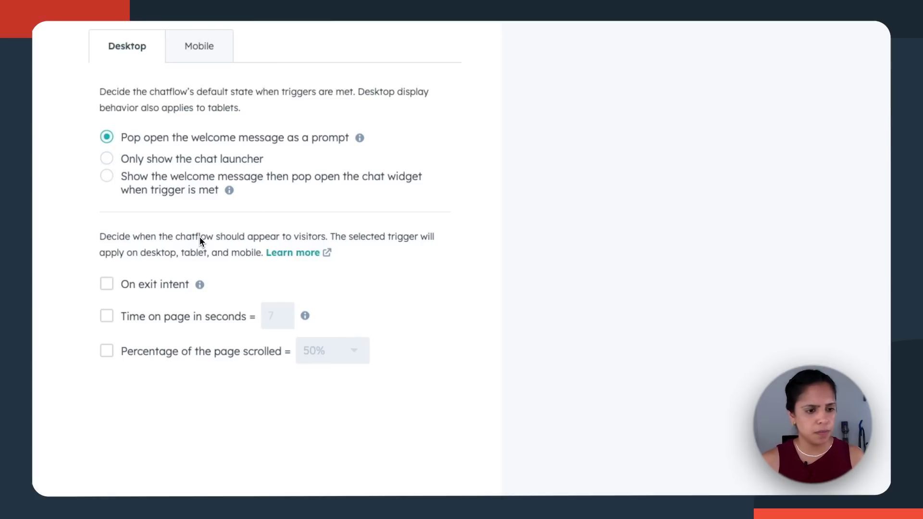
scroll(117, 351, down, 2)
click(107, 239)
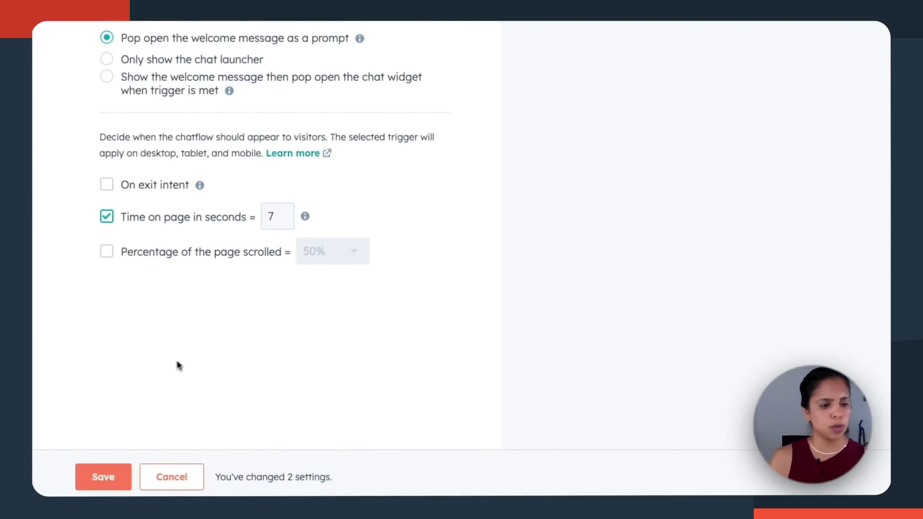
Step: Save the display settings and set the typing delay to Slight delay (500ms)
click(114, 474)
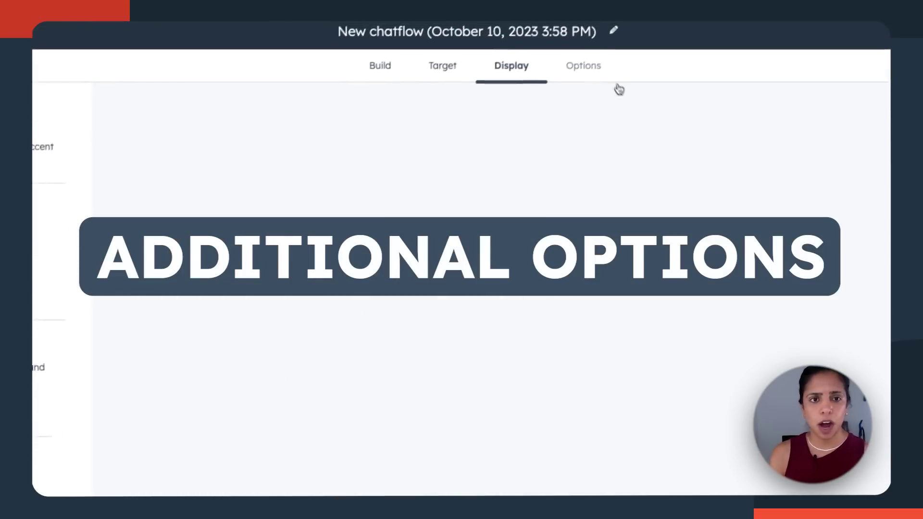
click(618, 87)
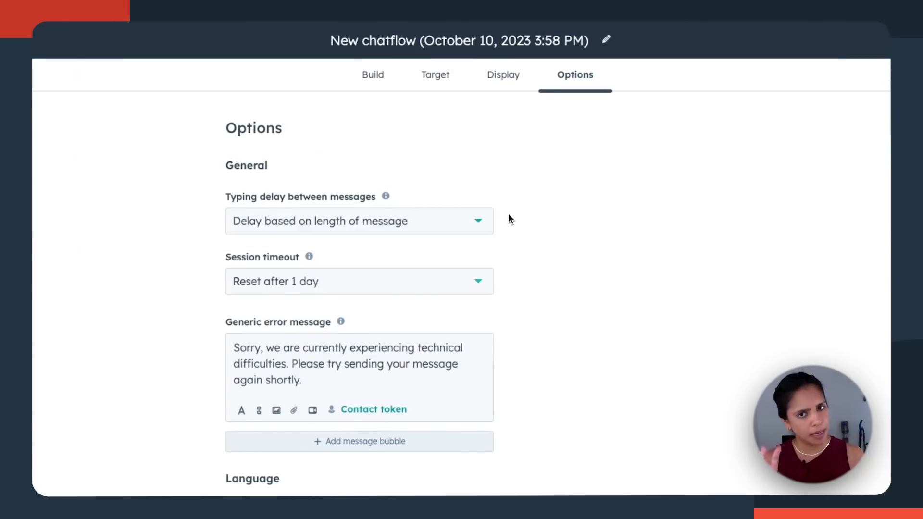
click(486, 229)
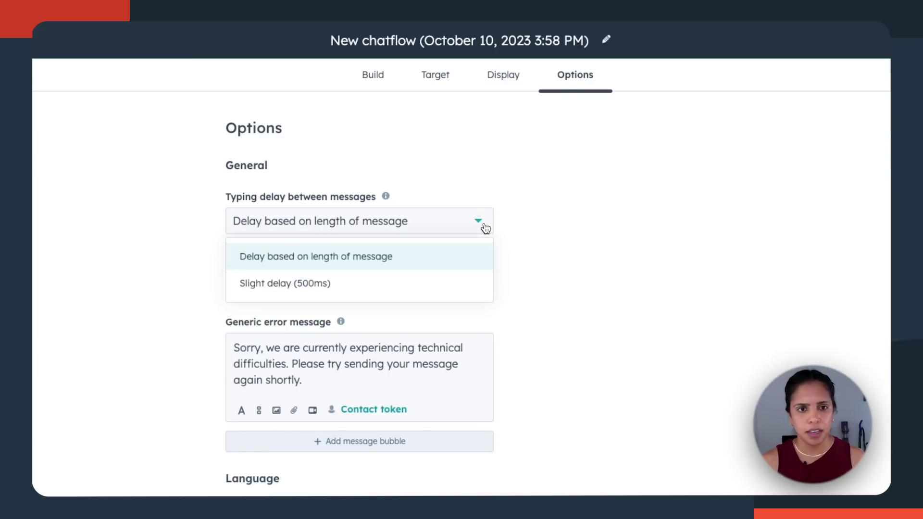
click(424, 284)
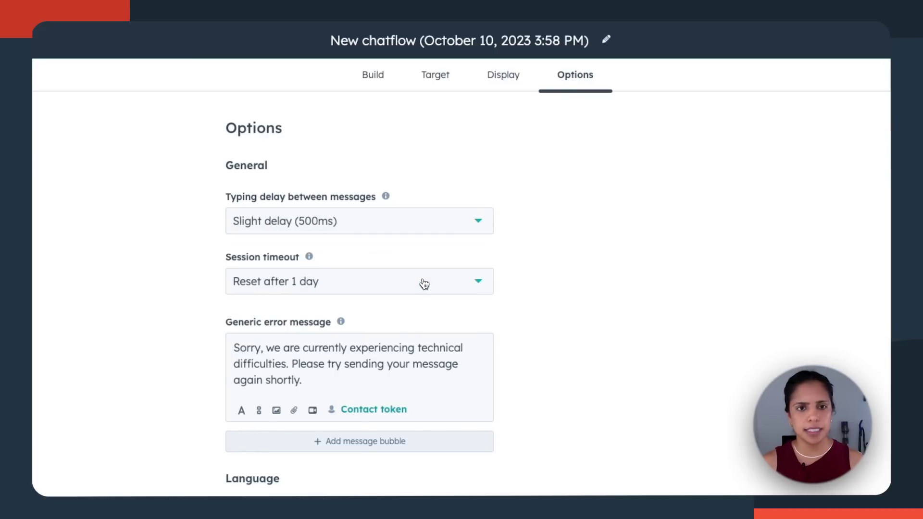
Step: Append a contact email address to the generic error message
mouse_move(311, 260)
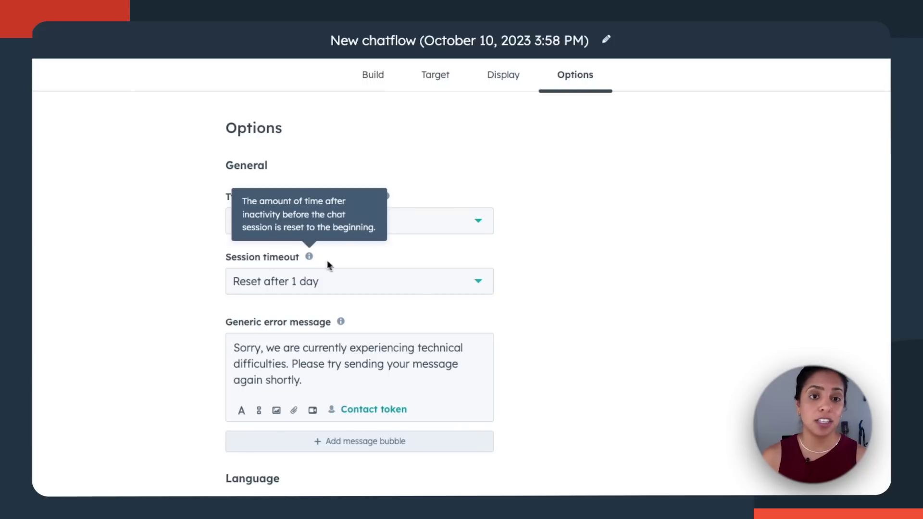
scroll(365, 298, down, 1)
scroll(364, 300, down, 3)
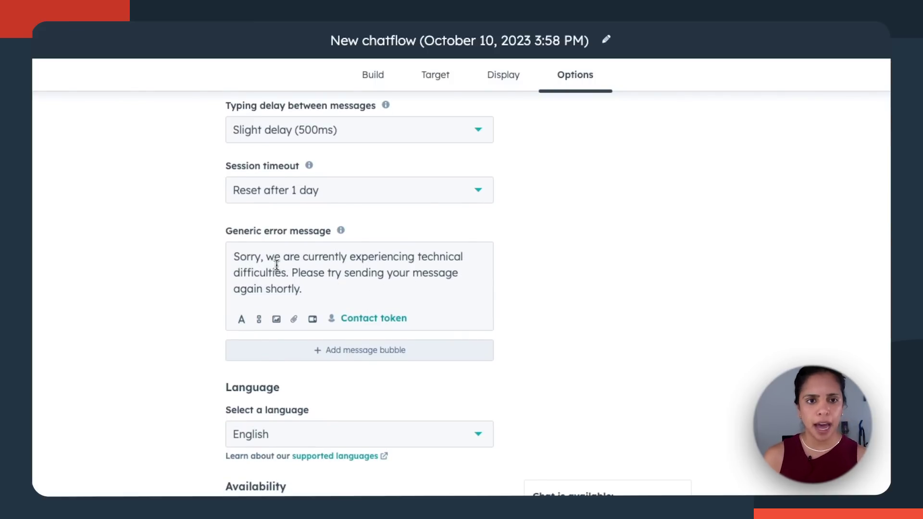
click(318, 291)
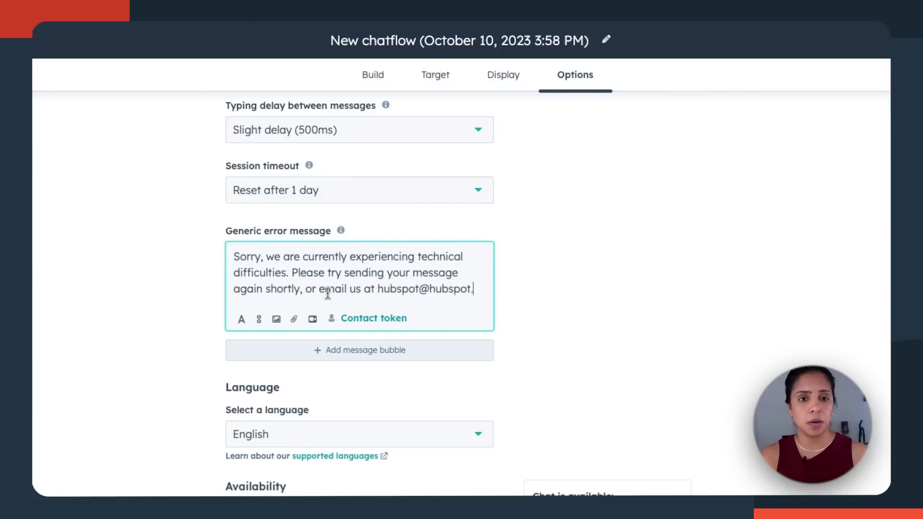
text(com)
Step: Set the chatflow's availability to Always, regardless of team availability
scroll(413, 314, down, 5)
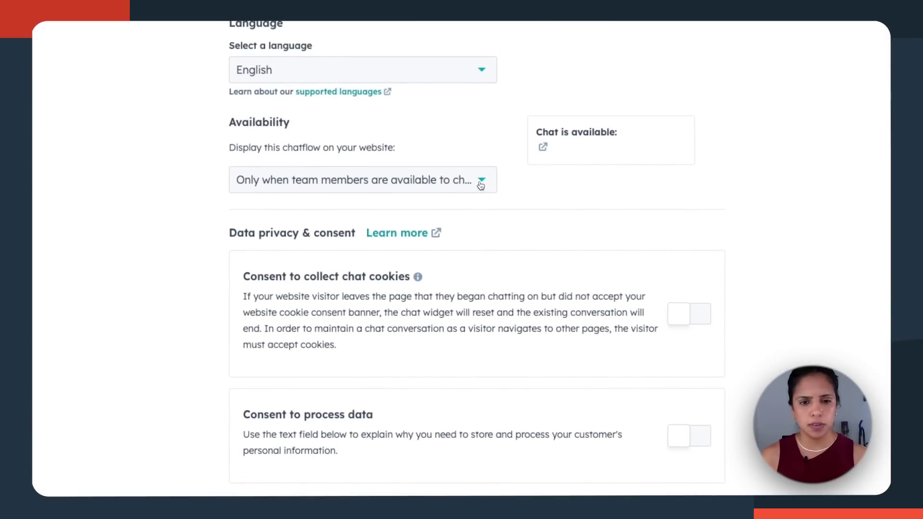
click(476, 186)
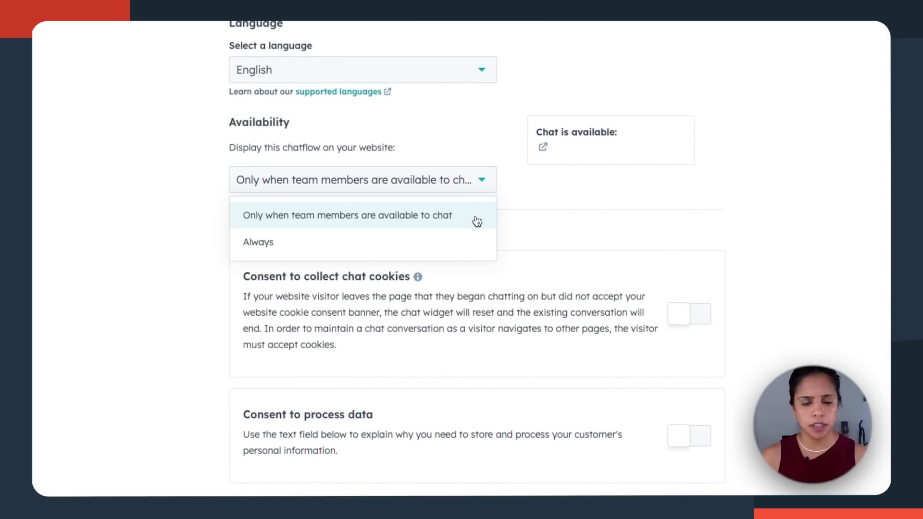
click(443, 244)
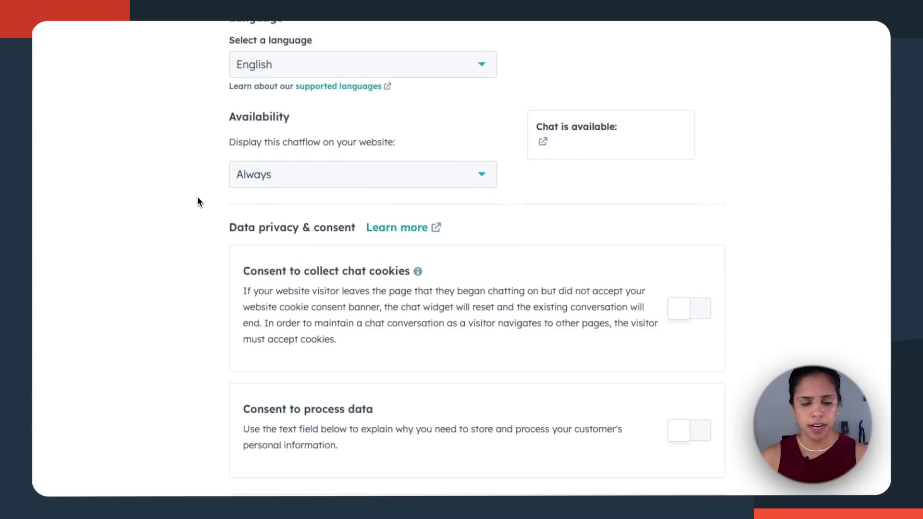
scroll(198, 199, up, 4)
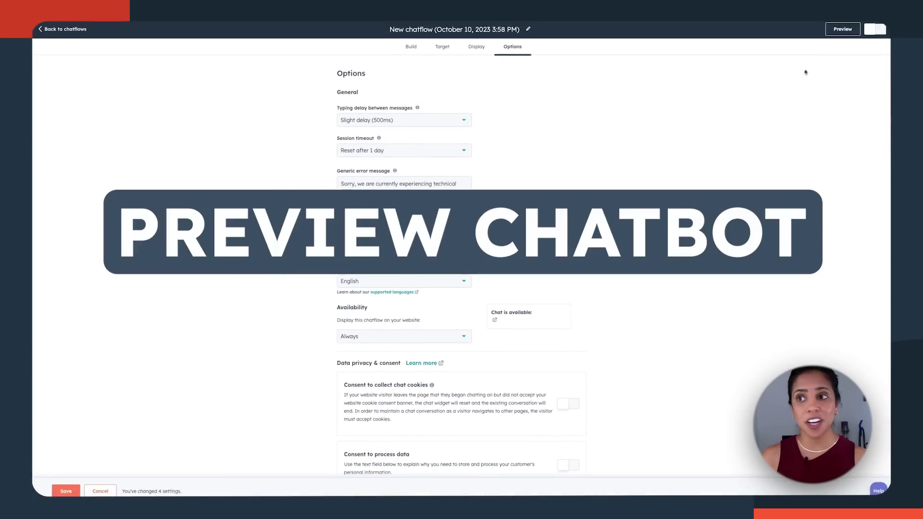
Step: Preview the chatflow, pick 'Learn about Products', and answer with a visitor name and email
click(841, 28)
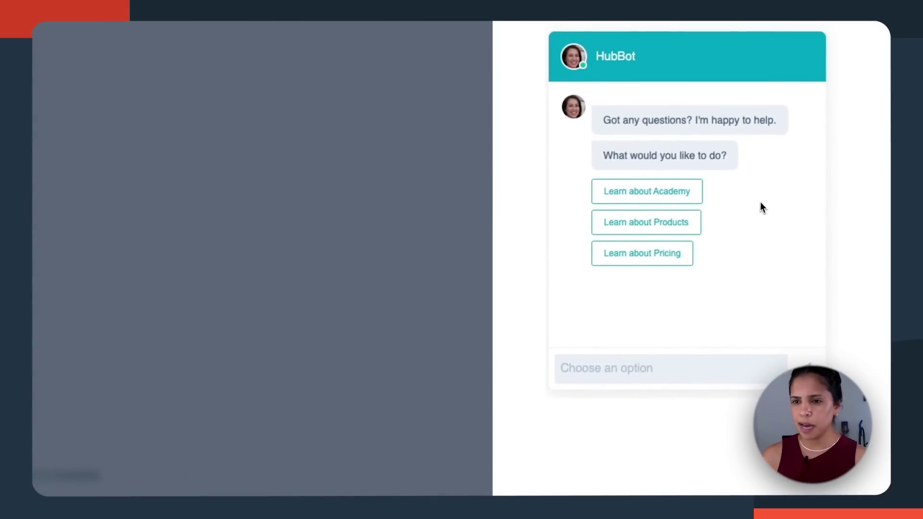
click(692, 226)
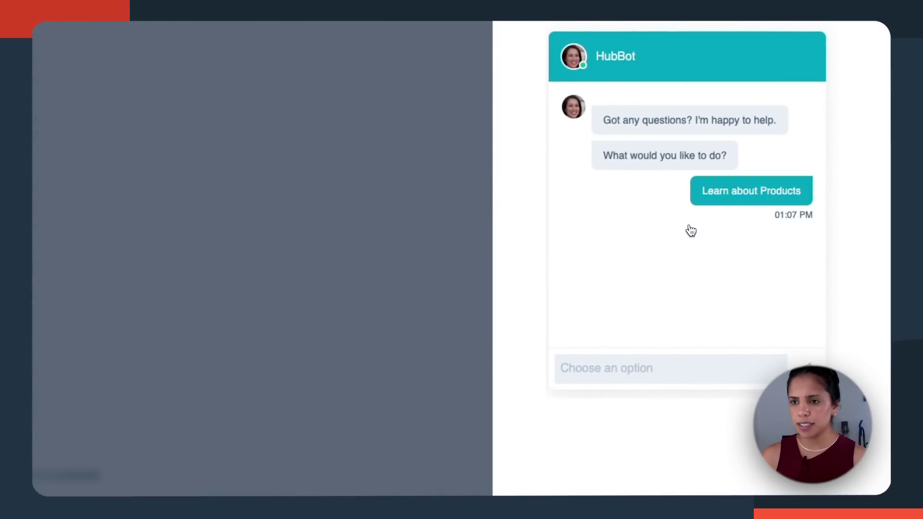
click(594, 377)
text(A)
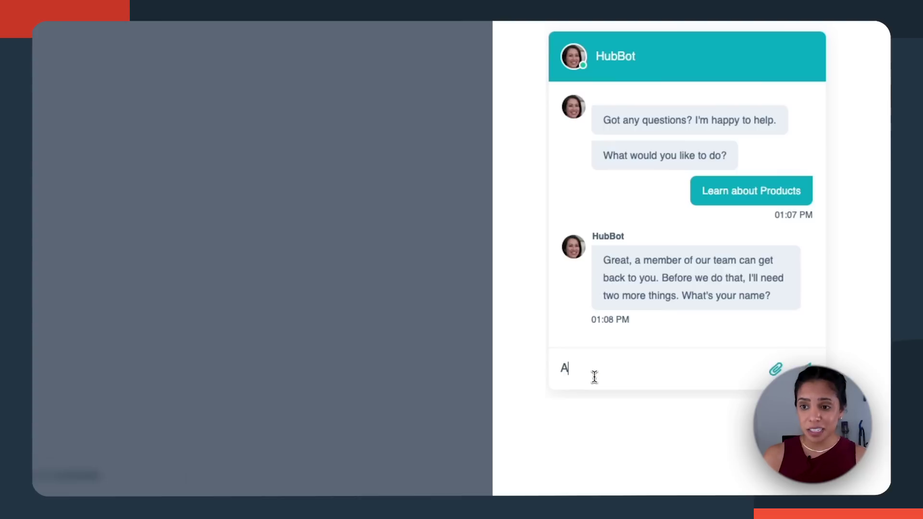
text(driti)
key(Return)
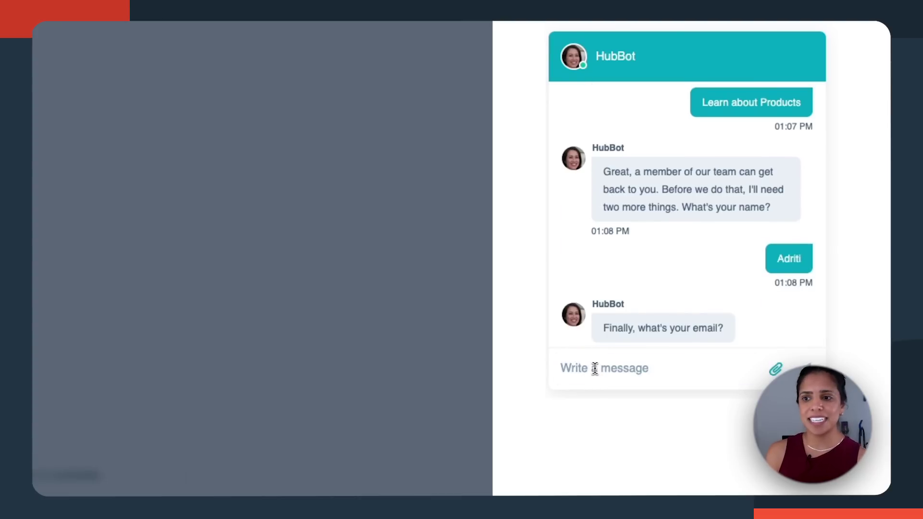
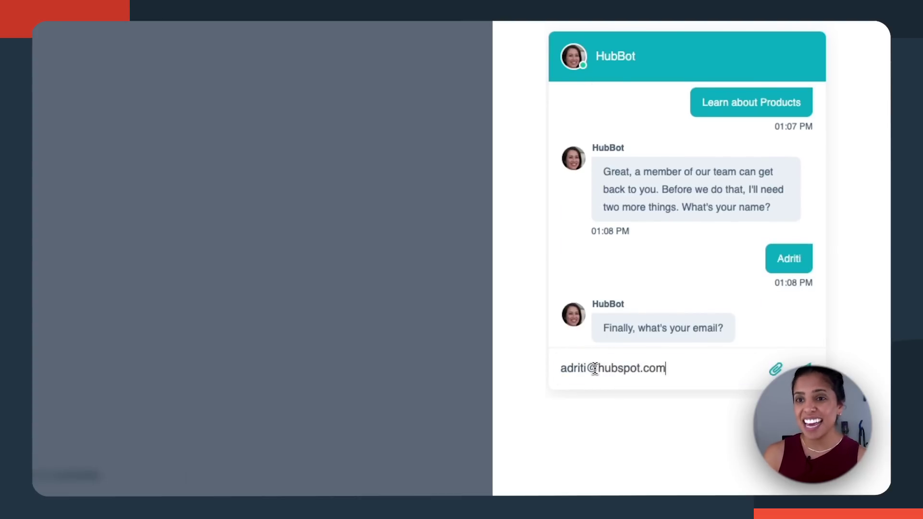
key(Return)
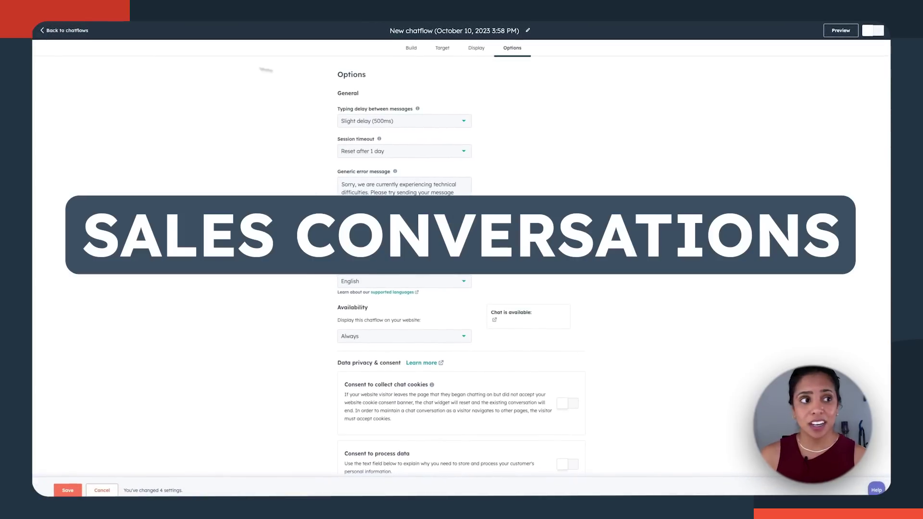
Step: Switch Conversations > Inbox to Sales and send the reply 'Hi! How can I help you today?'
click(65, 33)
click(175, 68)
click(173, 102)
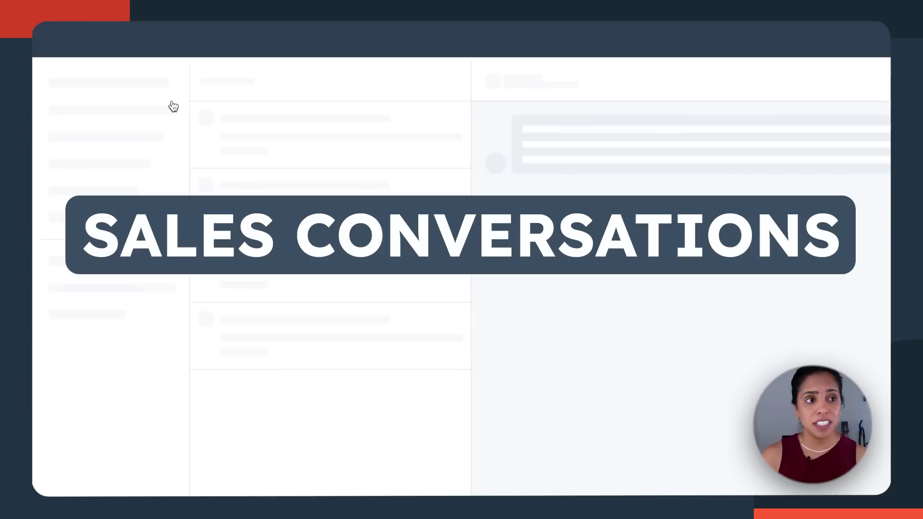
click(143, 96)
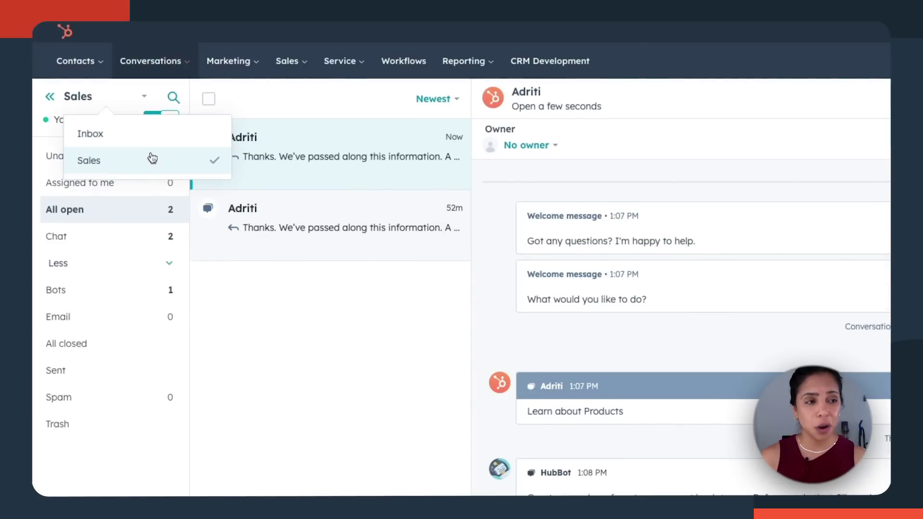
click(149, 157)
text(Hi! How )
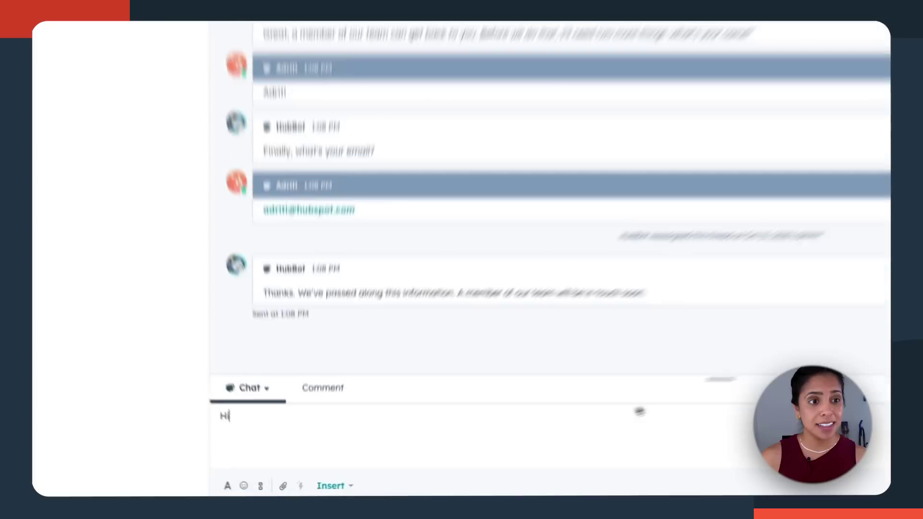
text(can I help you today?)
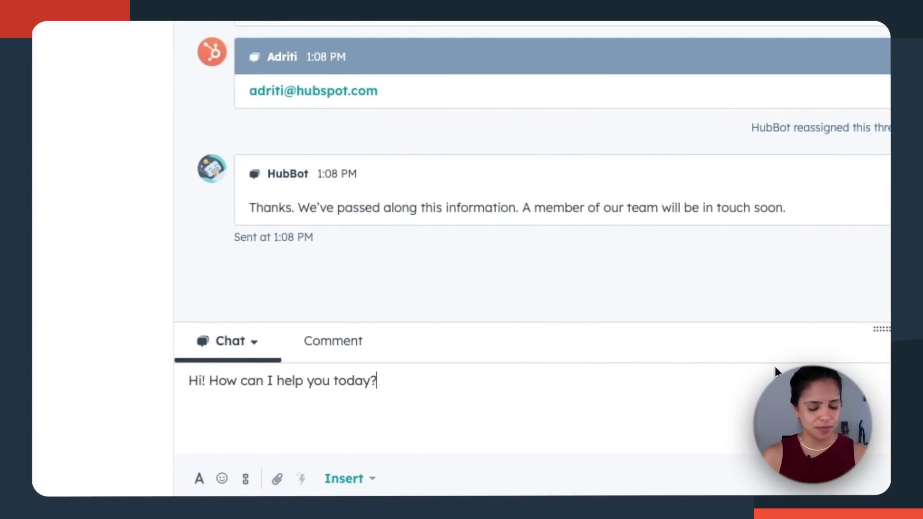
key(Return)
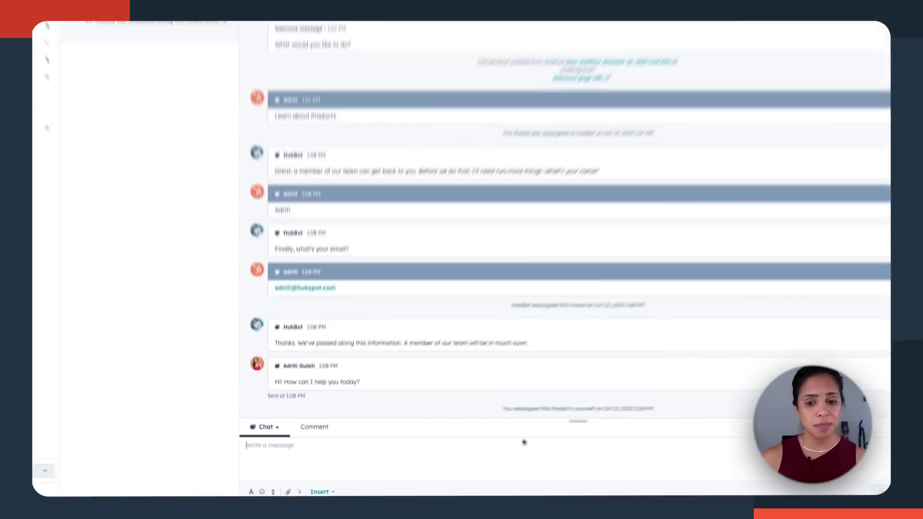